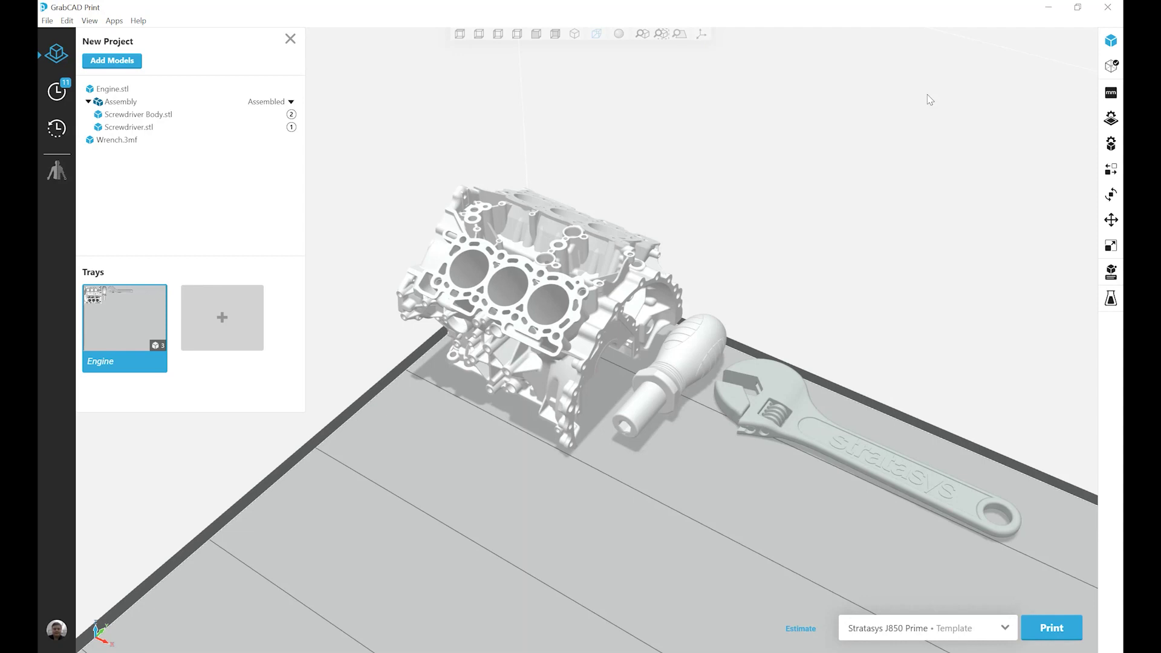
Show the tray's material and print mode settings in the Tray Settings panel.
click(1109, 119)
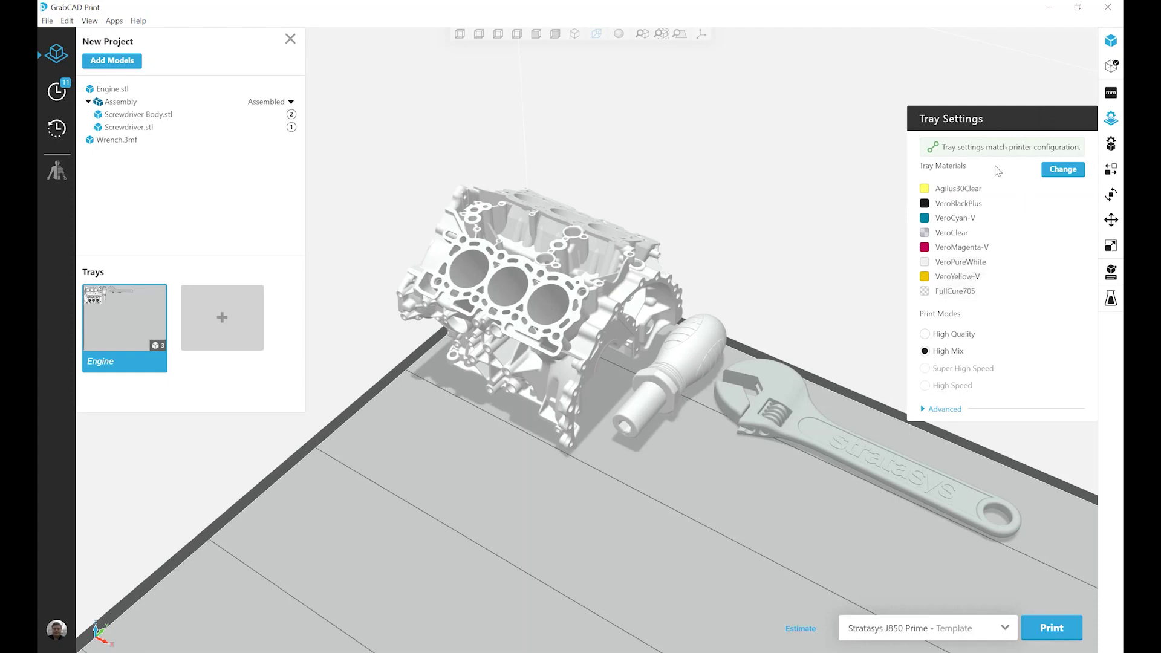
Unload all seven tray materials at once and review the Unloaded Materials list.
click(1065, 173)
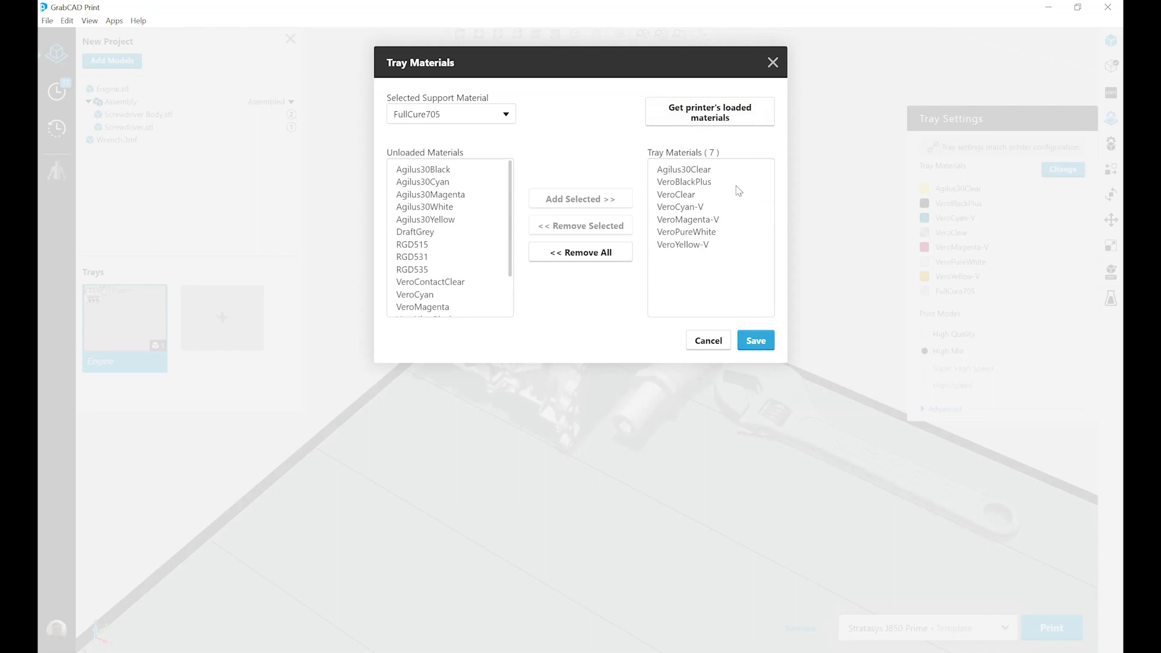
click(605, 258)
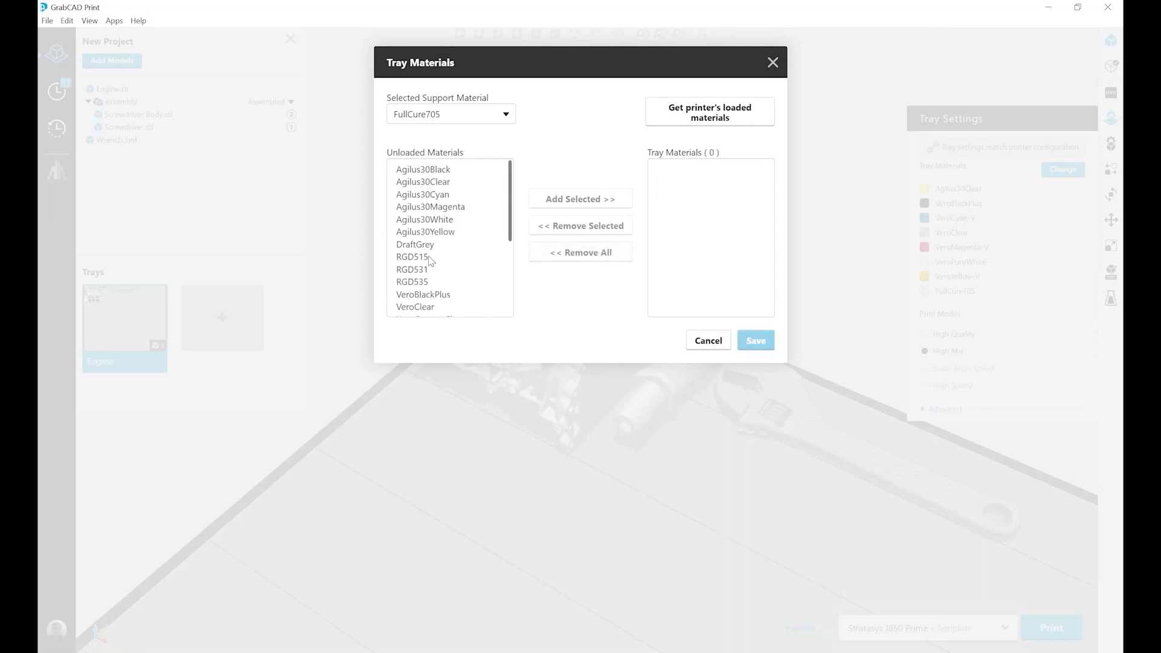
scroll(430, 260, down, 1)
scroll(430, 260, down, 1)
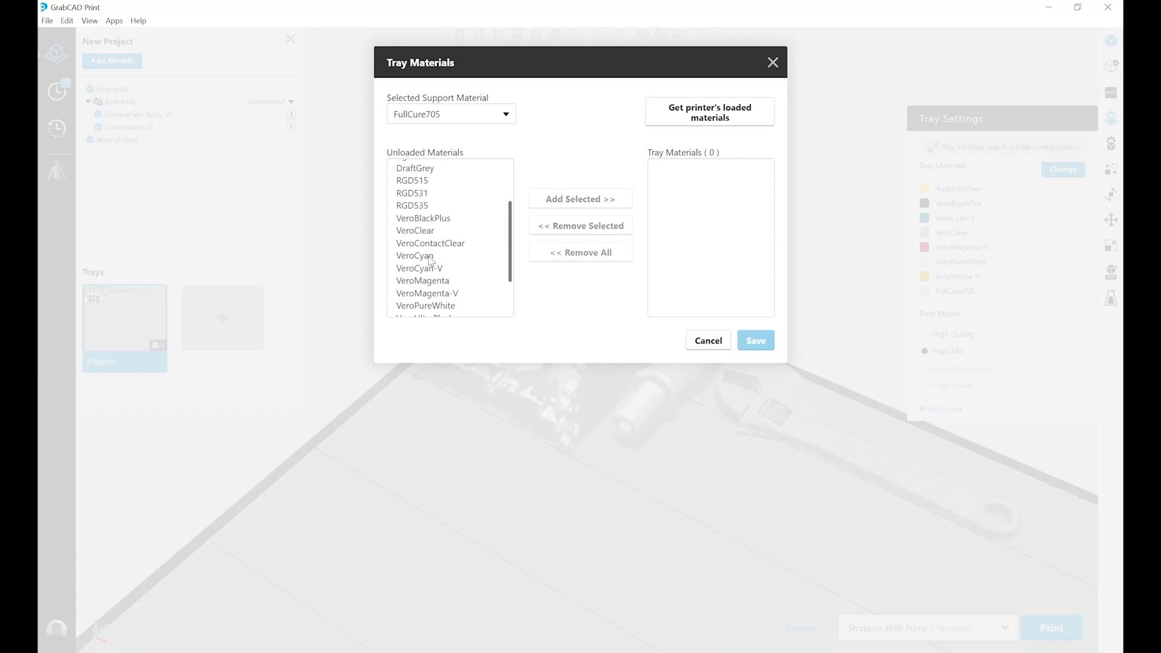
scroll(431, 260, down, 2)
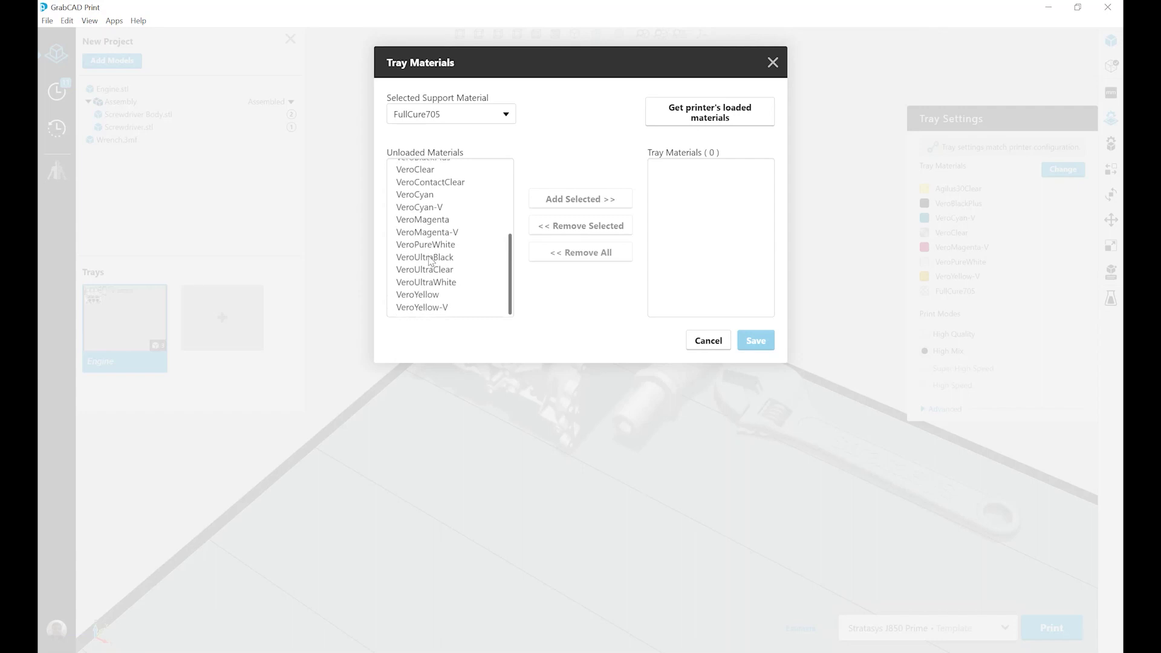
scroll(431, 260, up, 2)
scroll(429, 263, up, 2)
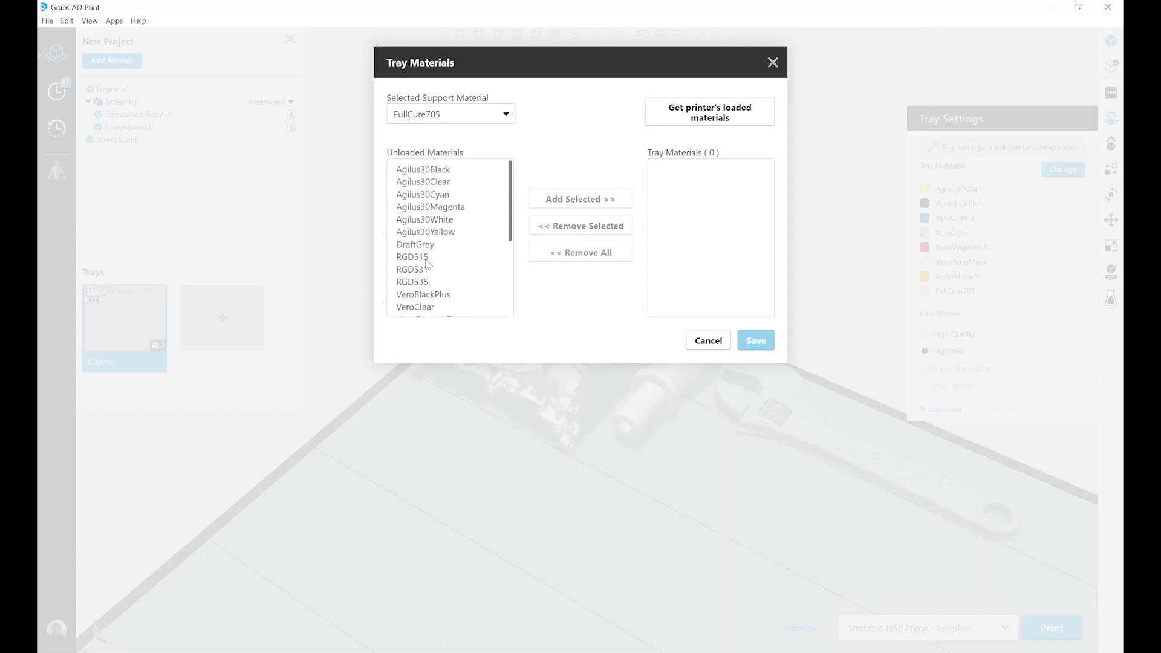
Select Agilus30Clear, Agilus30White, VeroClear, VeroCyan-V, VeroMagenta-V, VeroYellow-V and VeroUltraWhite.
click(453, 182)
ctrl+click(452, 220)
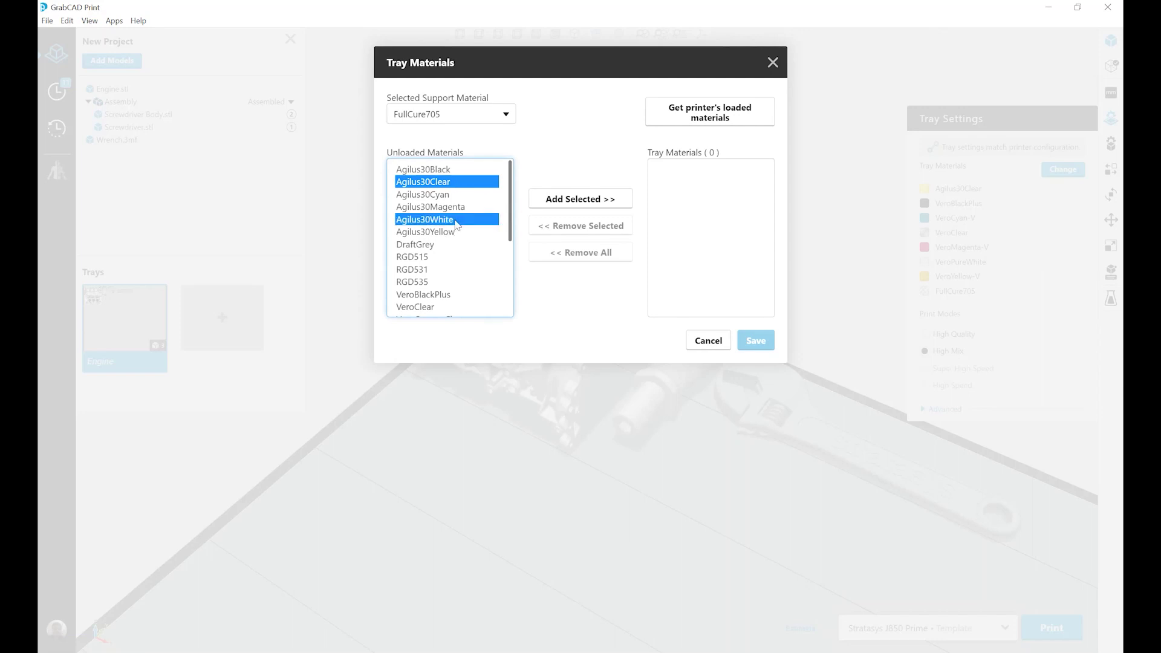
scroll(451, 227, down, 2)
scroll(449, 228, down, 2)
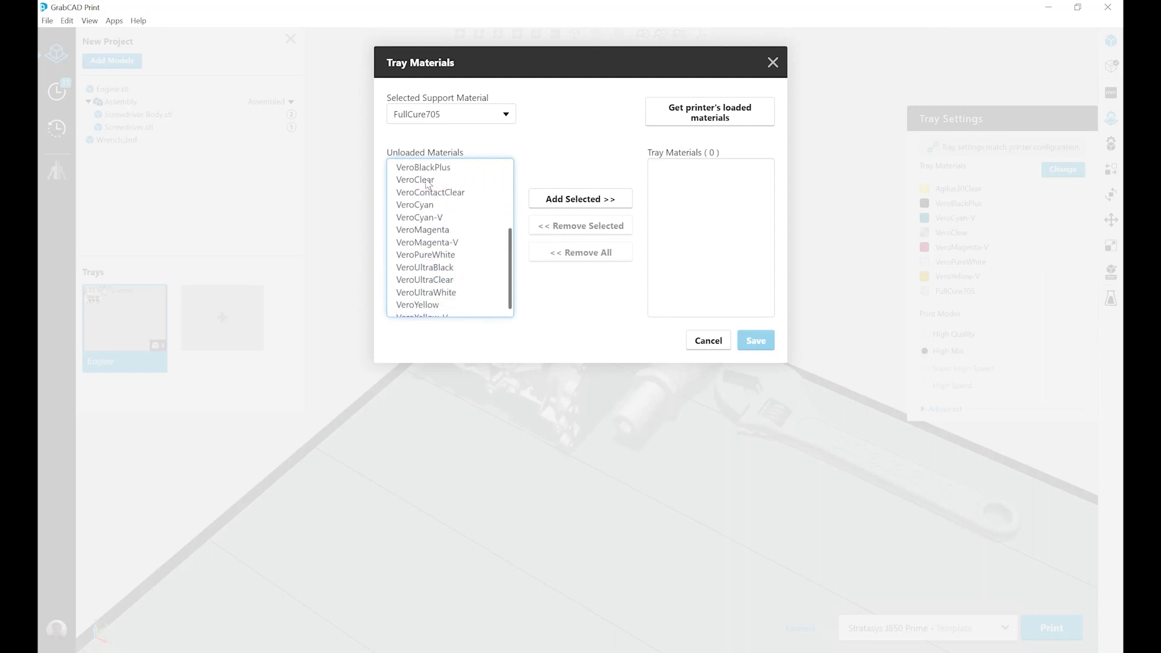
click(431, 181)
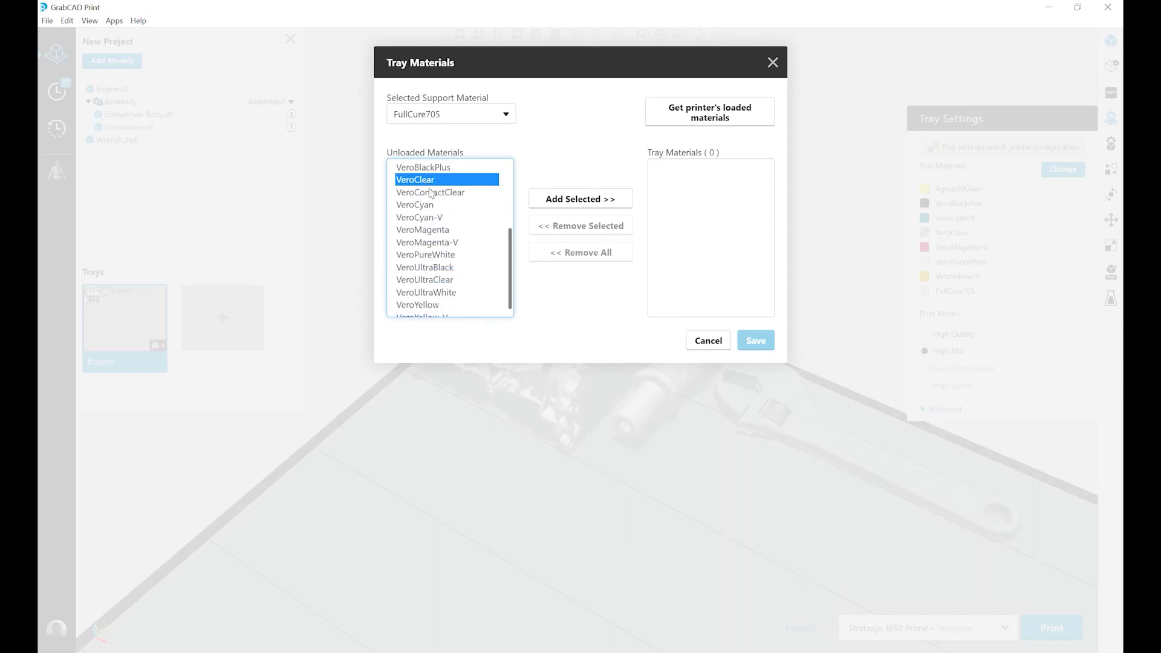
ctrl+click(427, 219)
ctrl+click(439, 244)
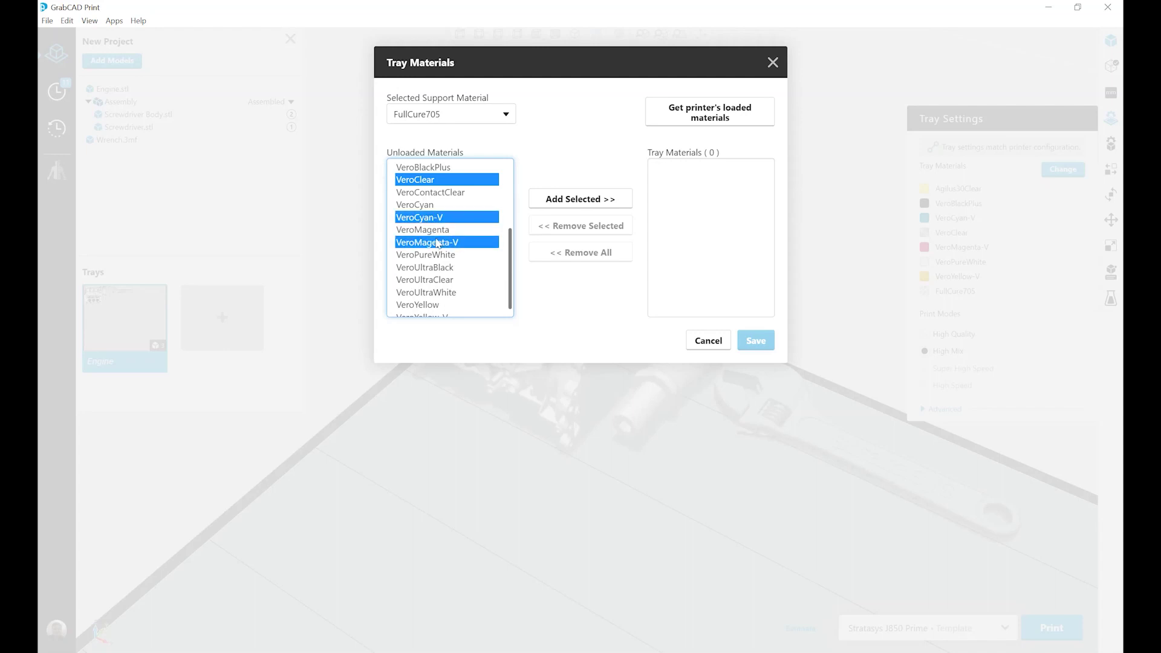
scroll(439, 243, down, 1)
ctrl+click(447, 308)
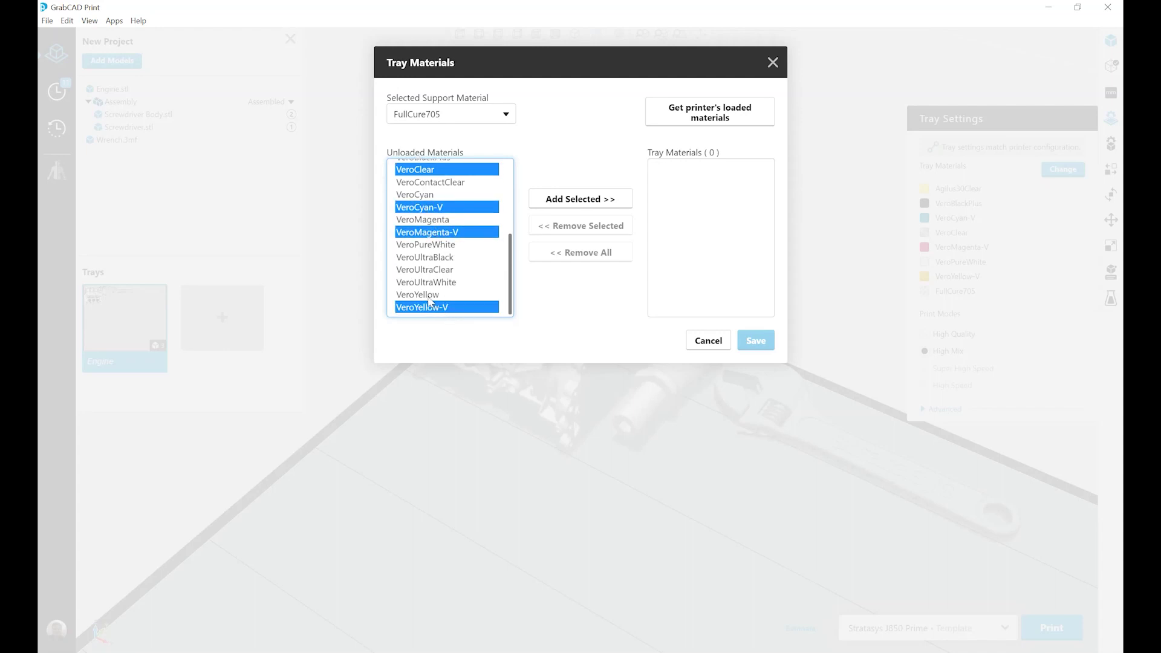
ctrl+click(439, 283)
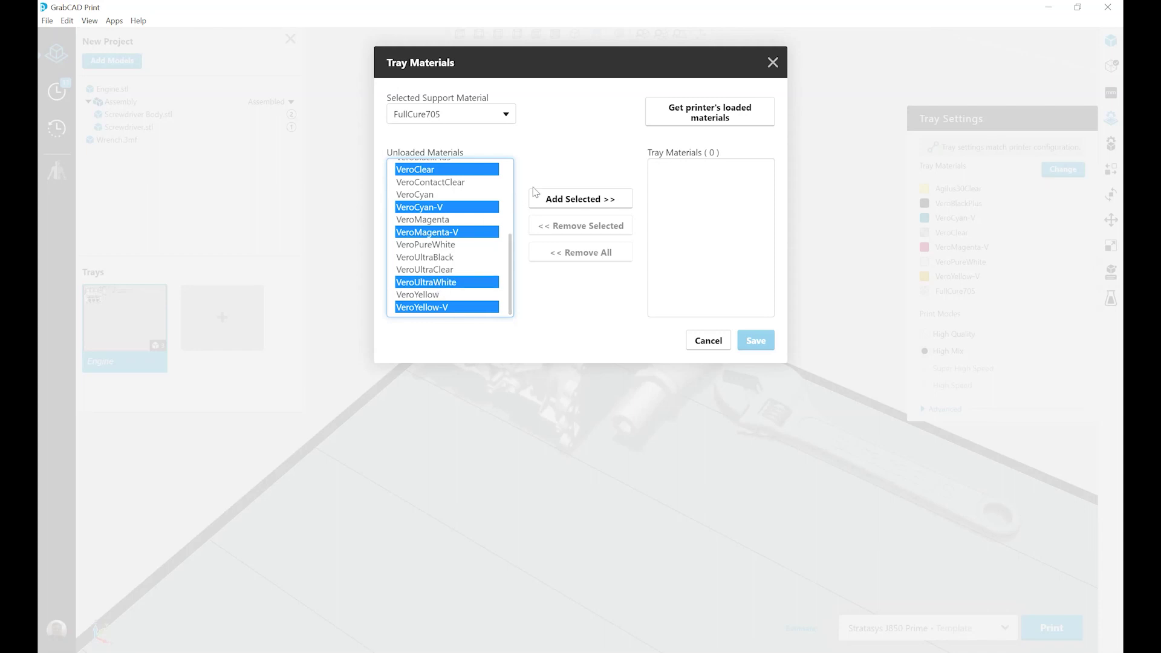
Load the seven selected materials onto the tray, keeping FullCure705 as support.
click(578, 201)
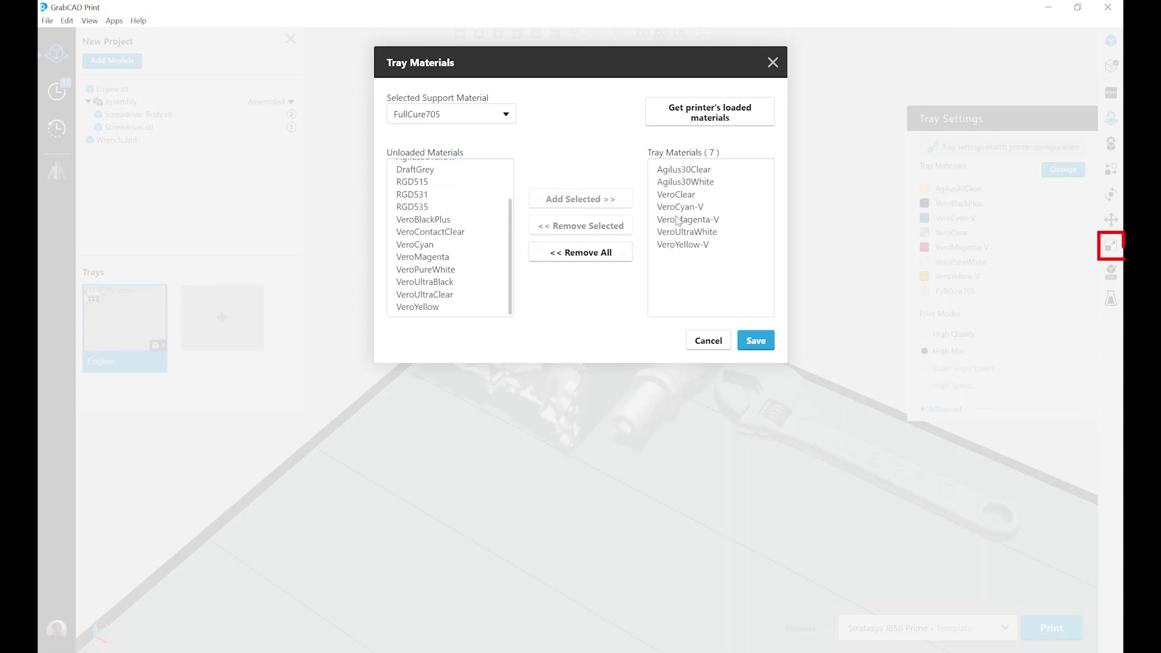
click(497, 118)
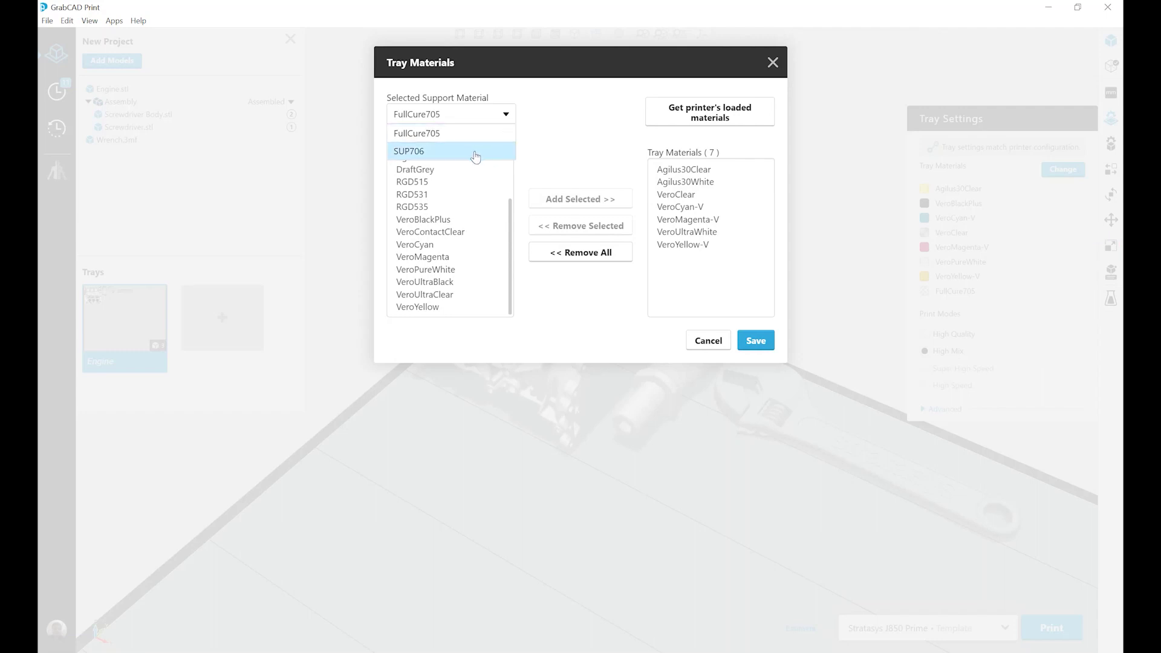
click(539, 139)
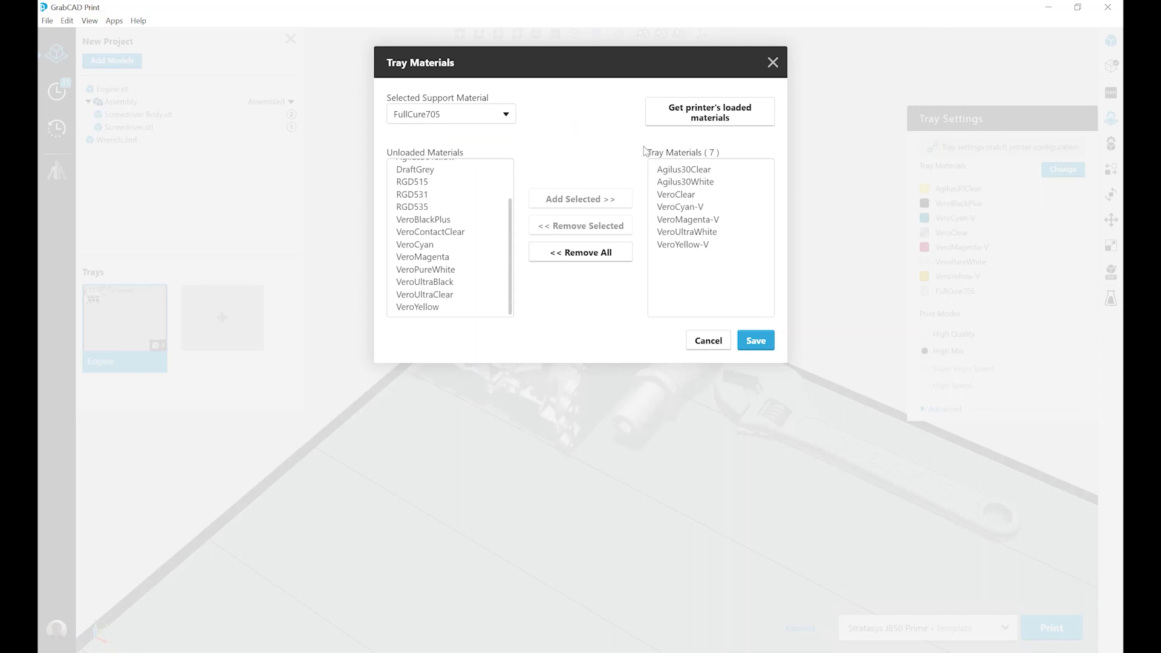
Save the seven-material set plus FullCure705 support to the tray.
click(757, 341)
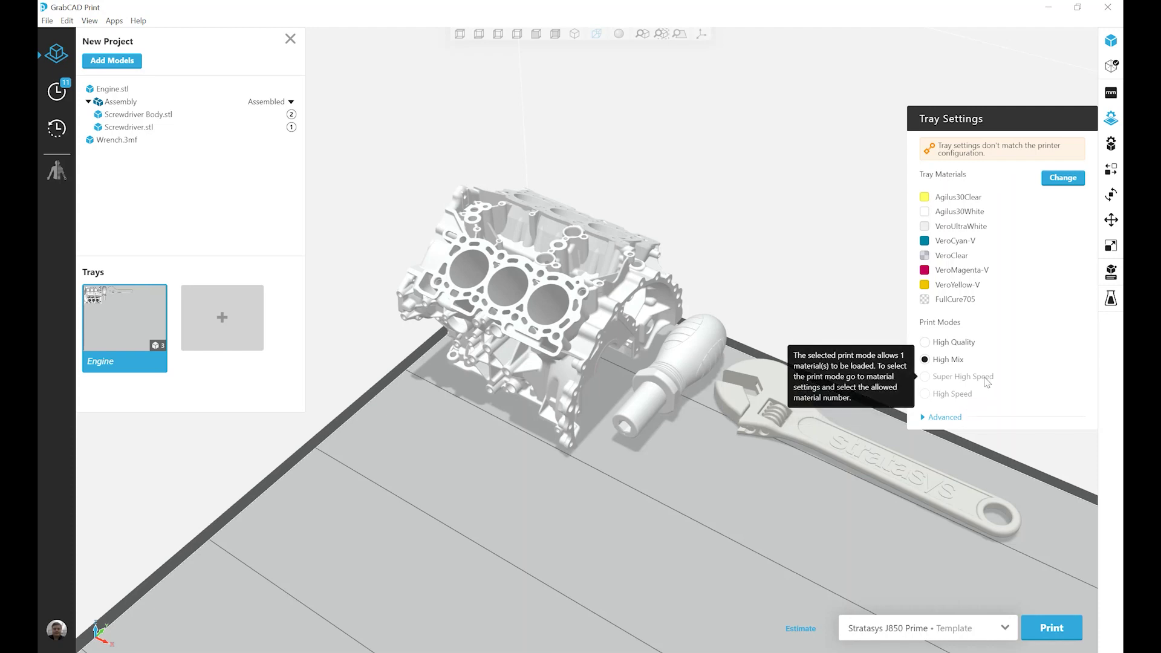
Remove Agilus30Clear, Agilus30White, VeroClear and VeroUltraWhite from the tray and save the remaining three.
click(1057, 180)
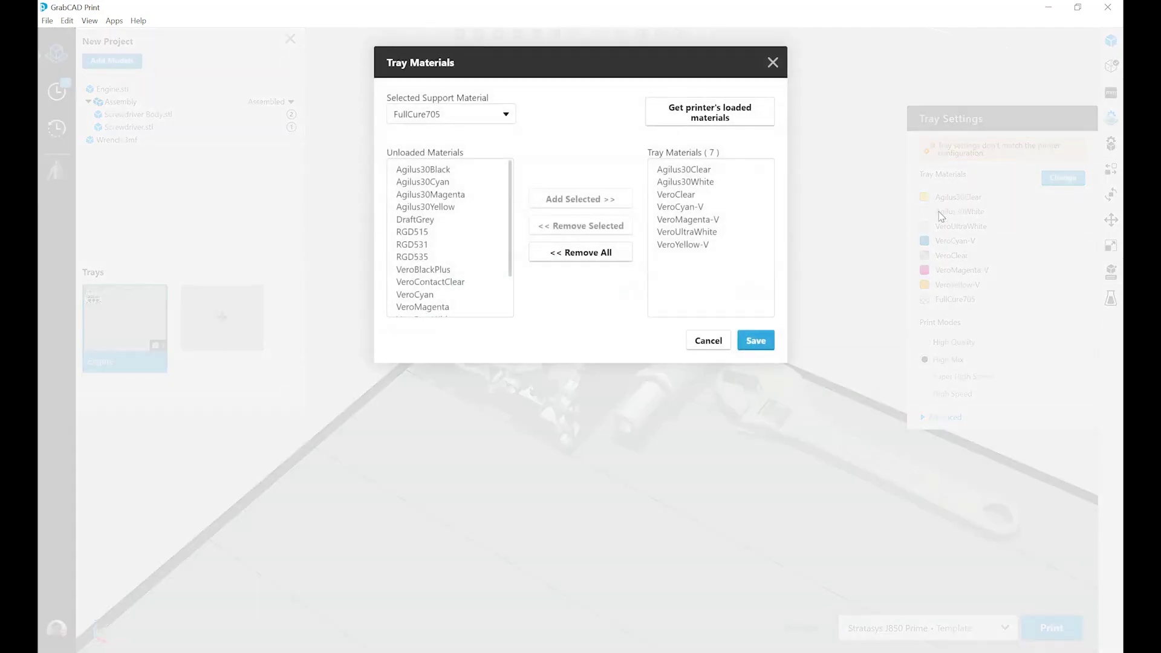
click(684, 173)
shift+click(707, 185)
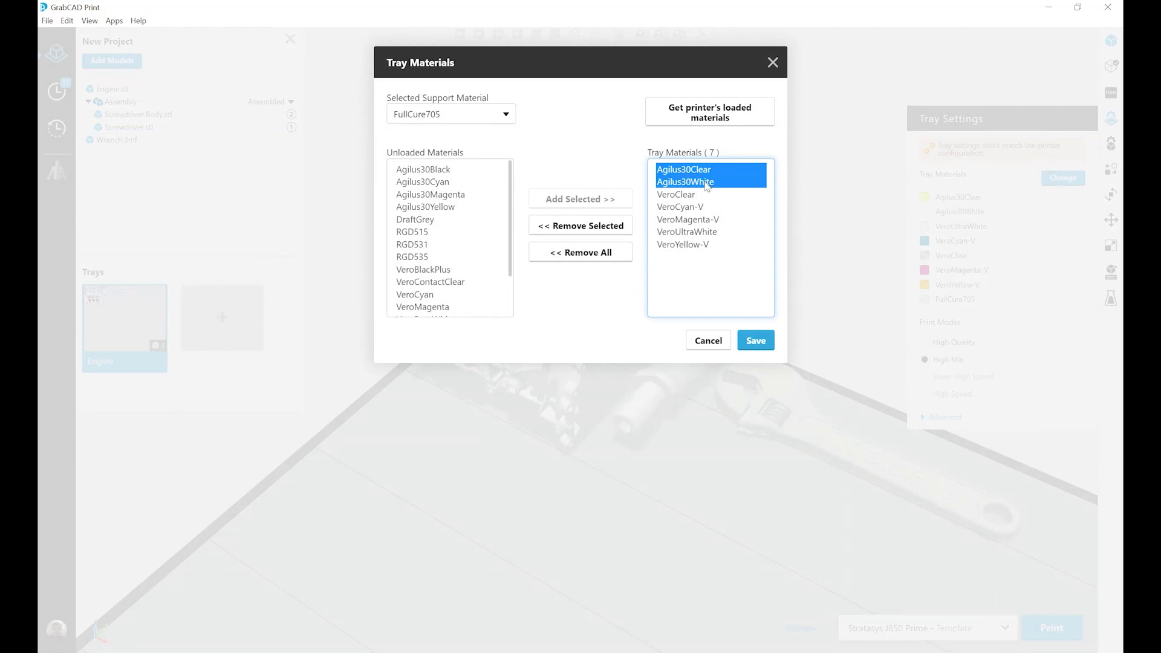
shift+click(699, 196)
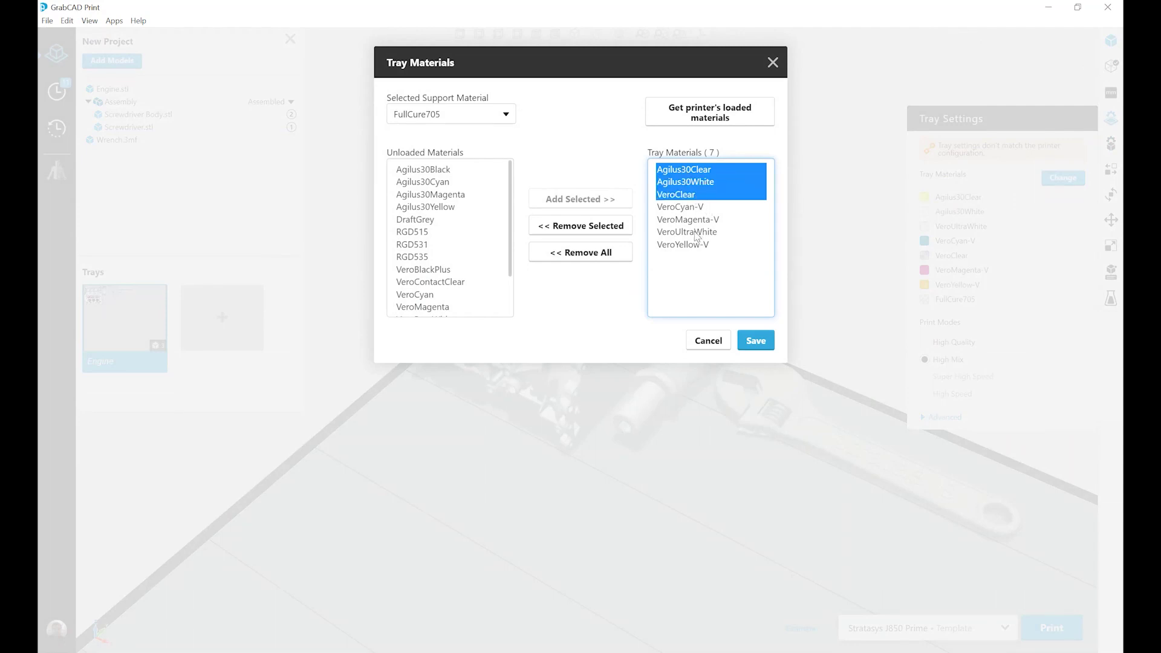
ctrl+click(695, 236)
click(572, 229)
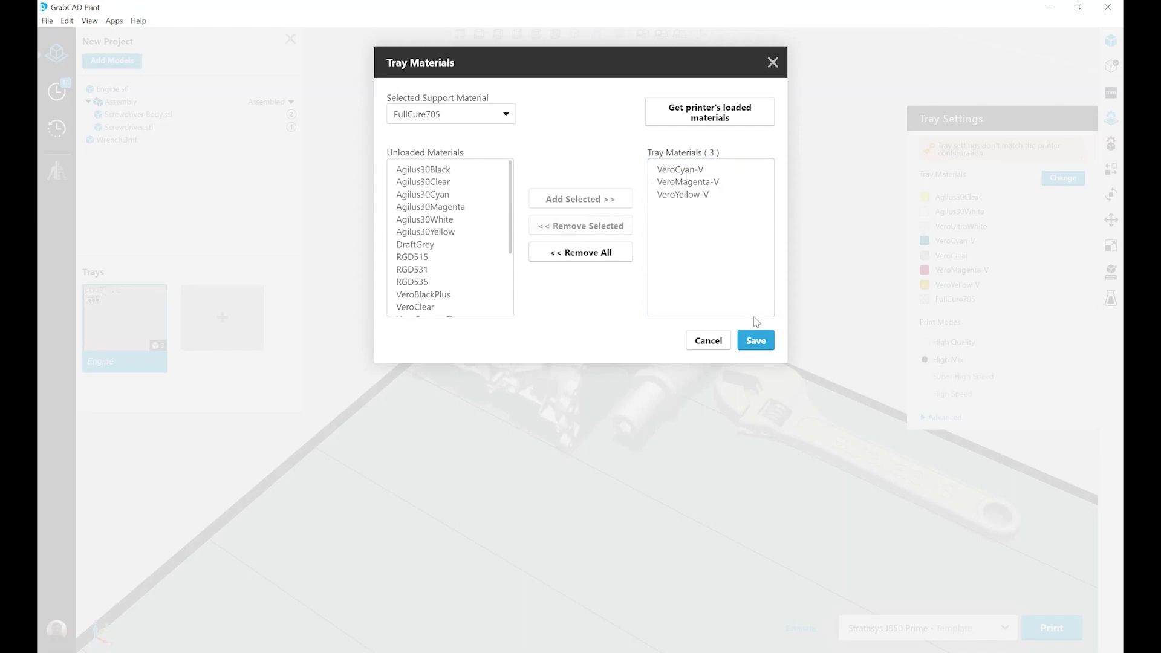
click(755, 341)
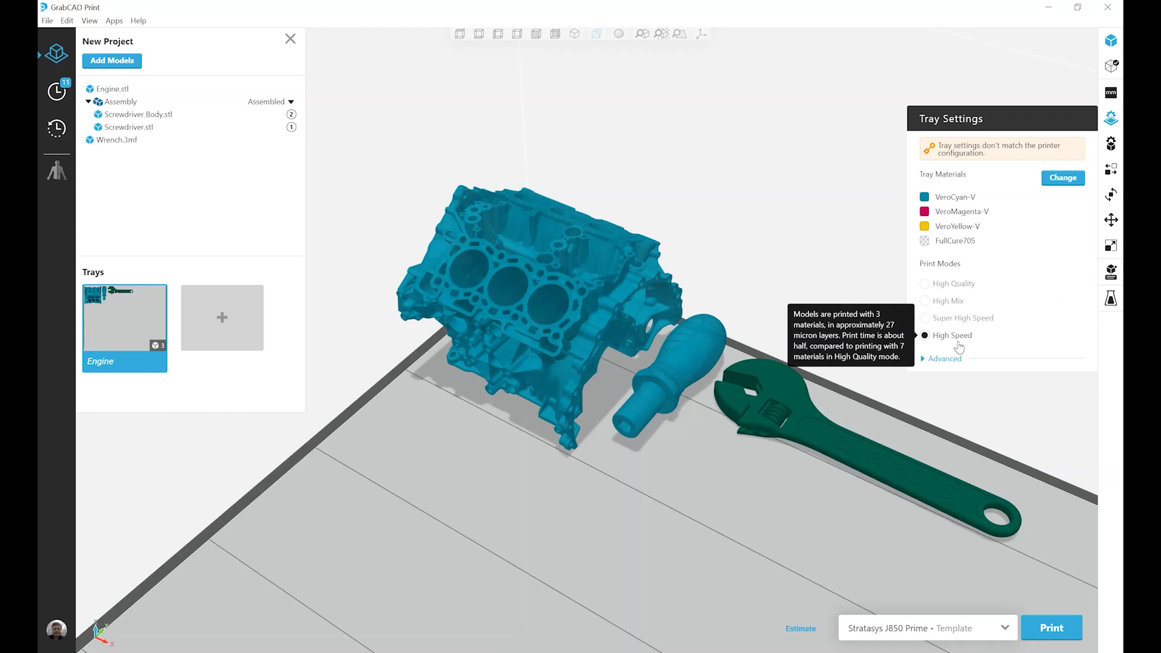
Replace every tray material with DraftGrey alone and save the change.
click(1063, 178)
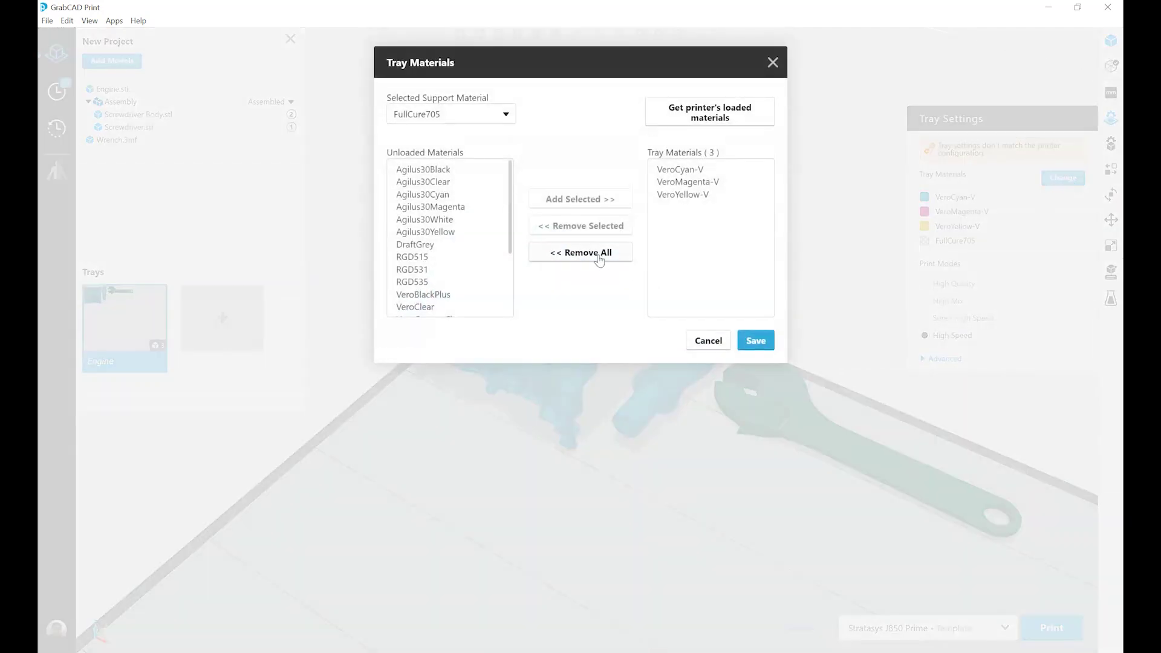
click(600, 258)
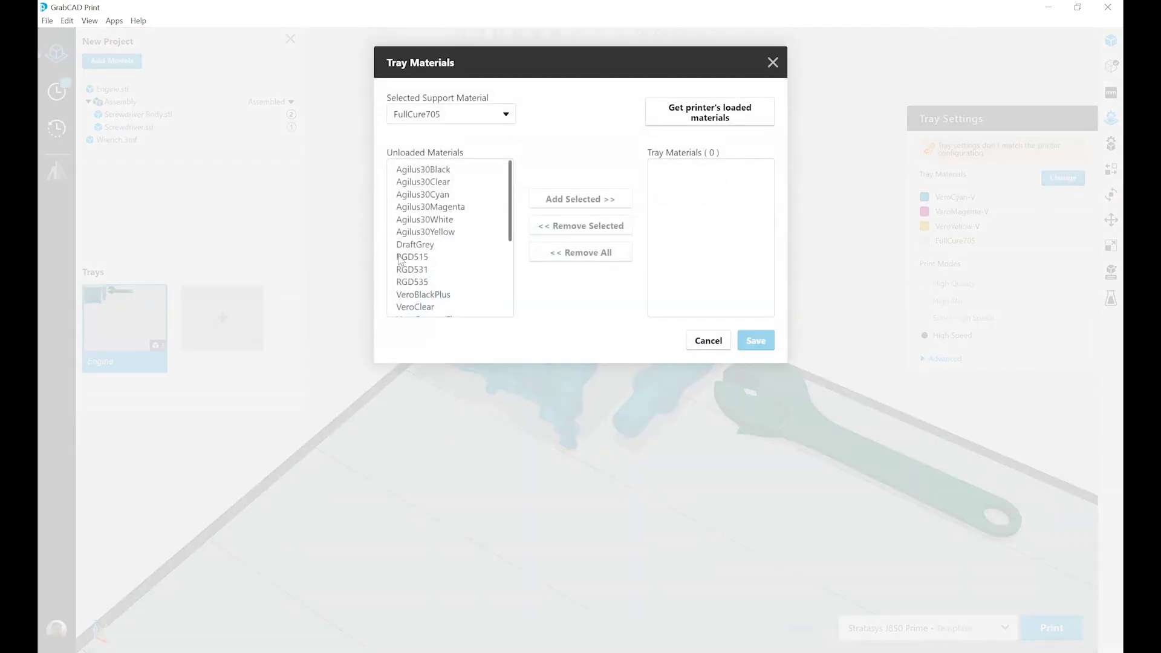
click(440, 249)
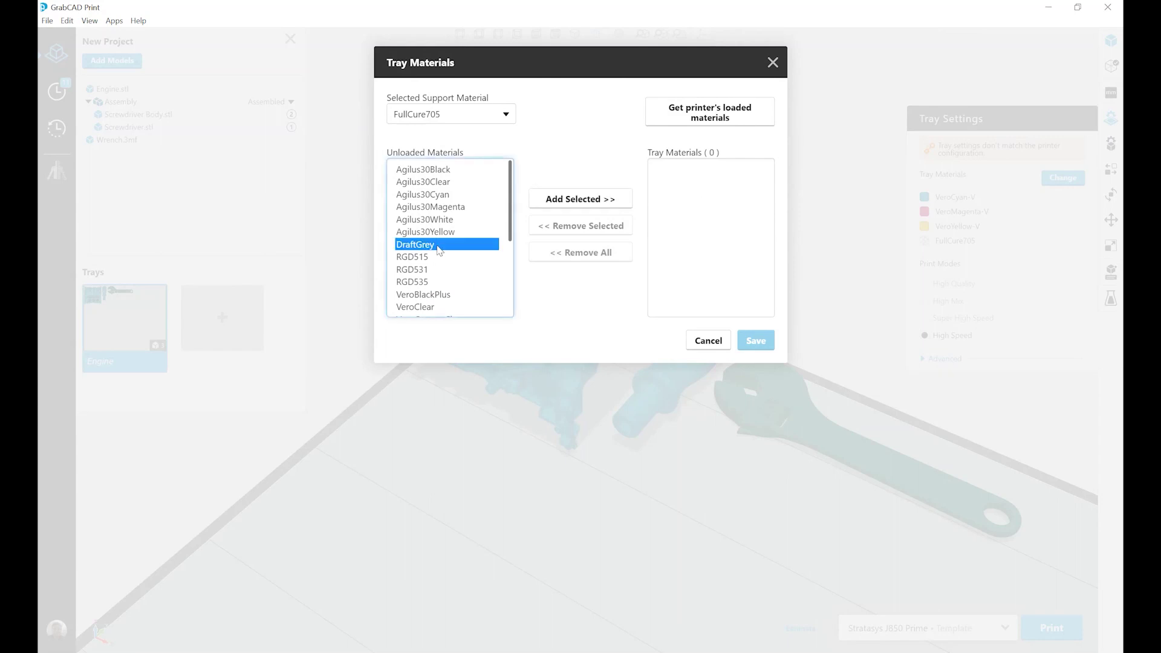
click(573, 200)
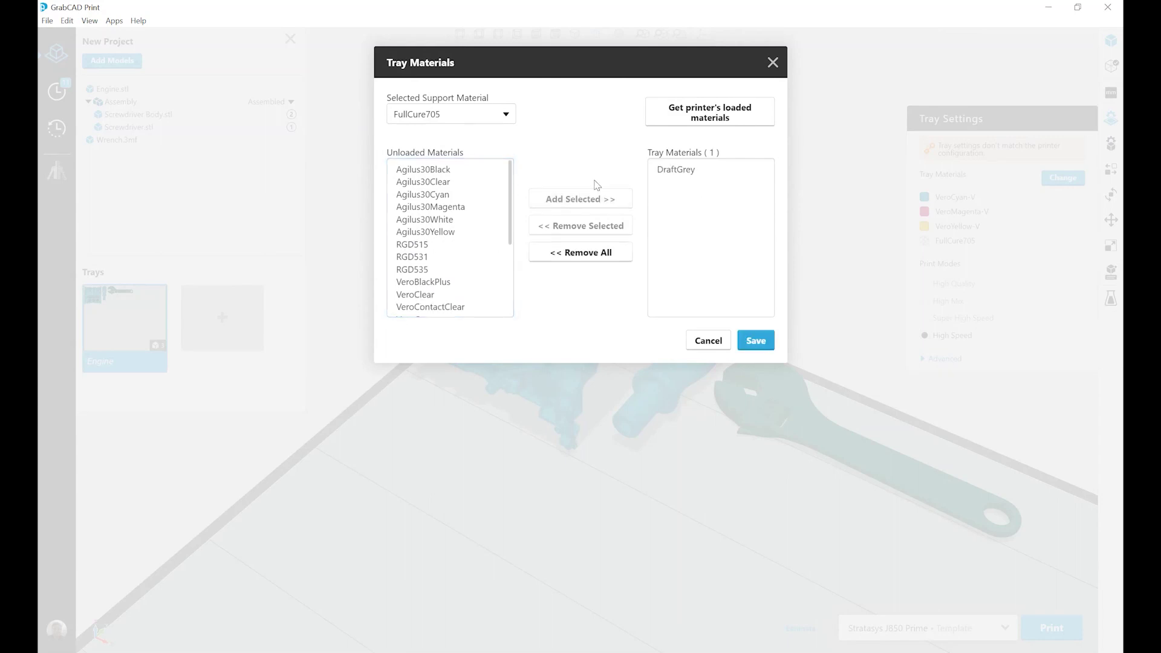
click(757, 341)
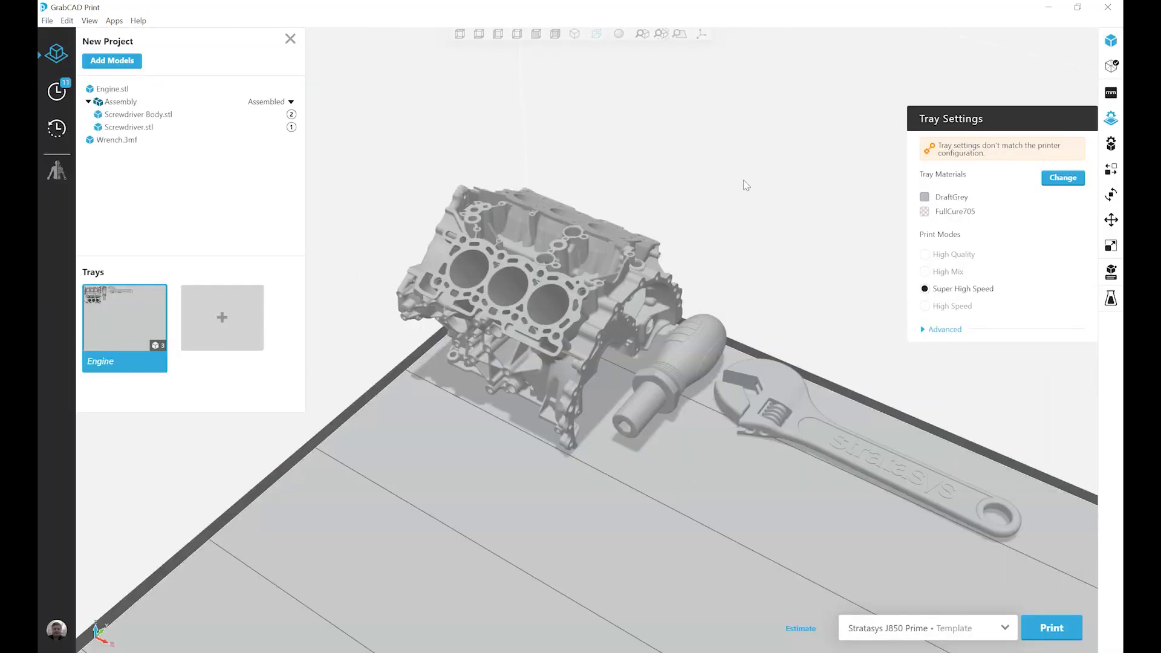